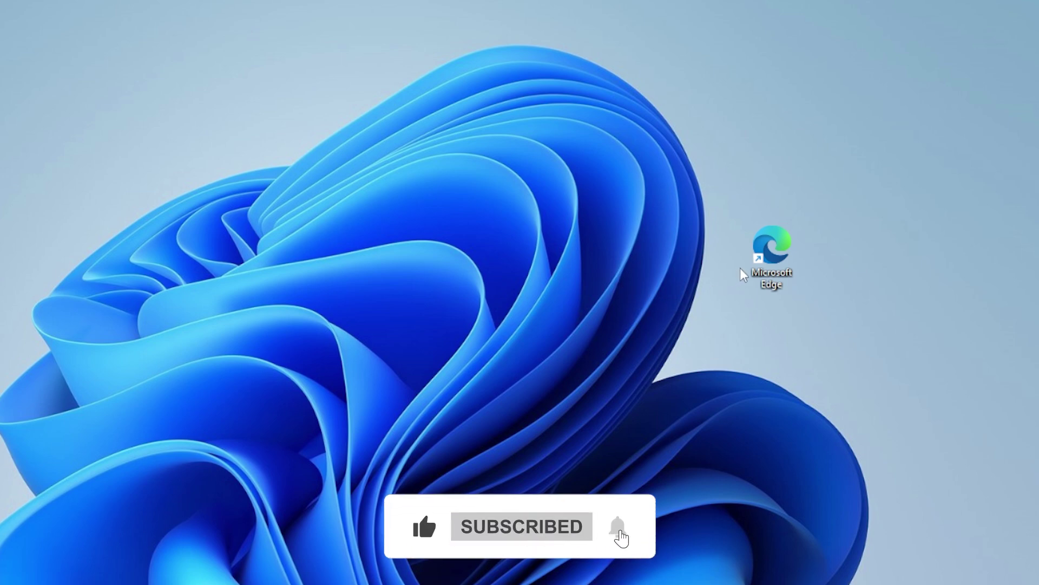
- Launch Edge once as administrator, approve the elevation prompt, then close Edge
{"action": "right_click", "coordinate": [784, 250]}
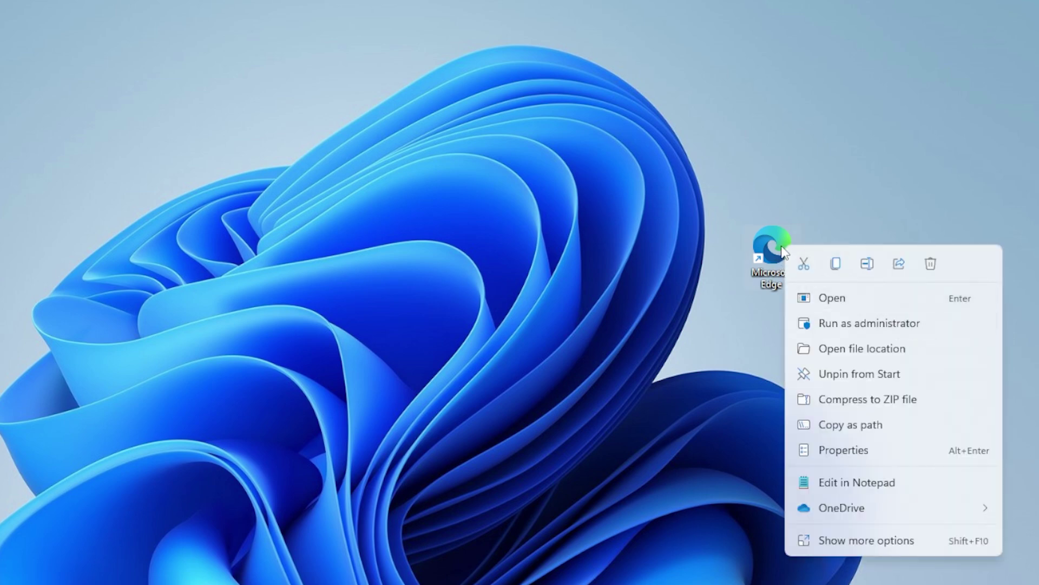
{"action": "left_click", "coordinate": [938, 331]}
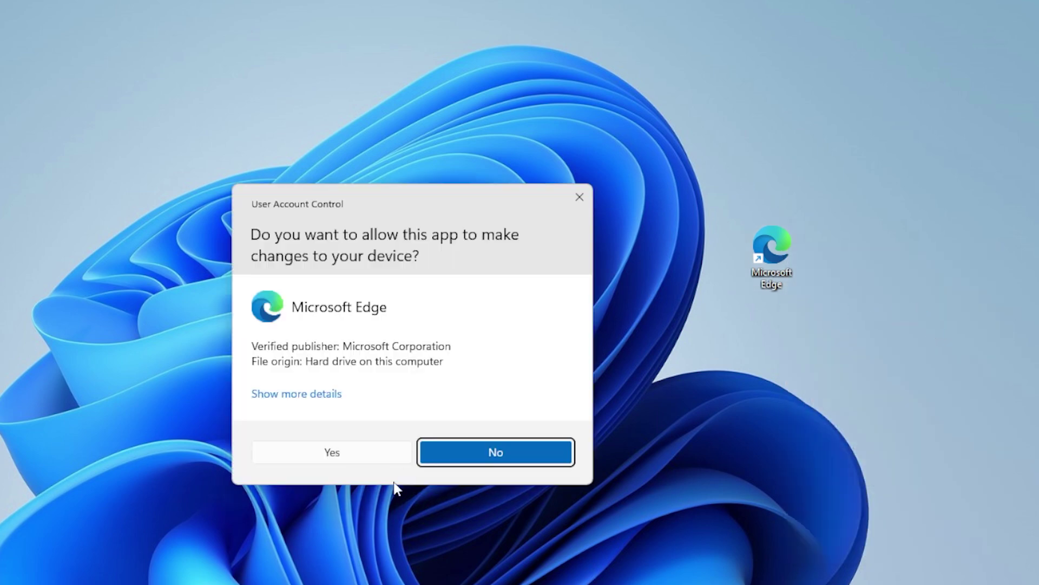
{"action": "left_click", "coordinate": [382, 453]}
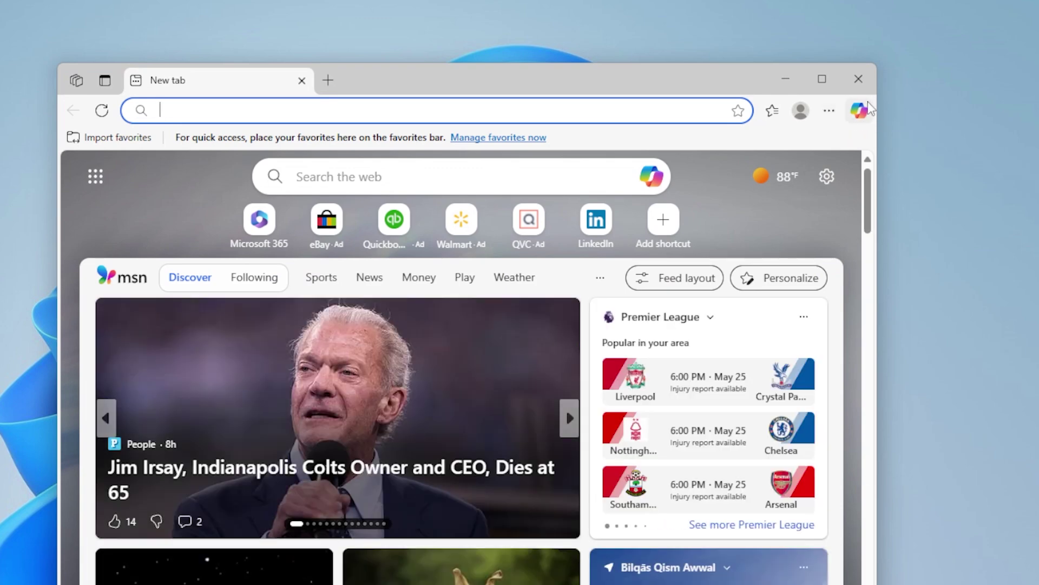
{"action": "left_click", "coordinate": [858, 79]}
- Tick 'Run this program as an administrator' in the Edge shortcut's Compatibility properties and apply
{"action": "right_click", "coordinate": [783, 253]}
{"action": "left_click", "coordinate": [859, 454]}
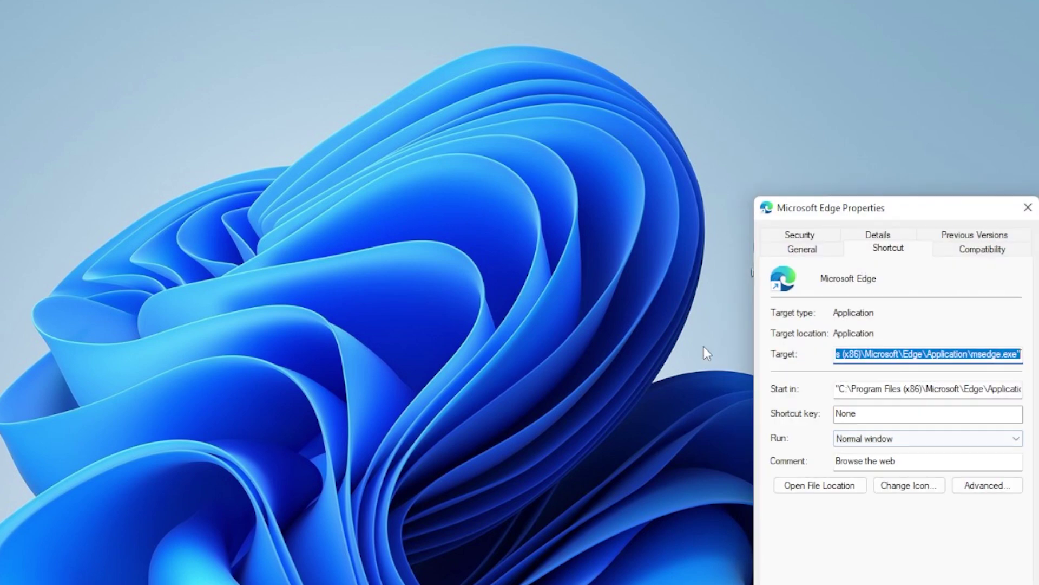
{"action": "left_click", "coordinate": [947, 246]}
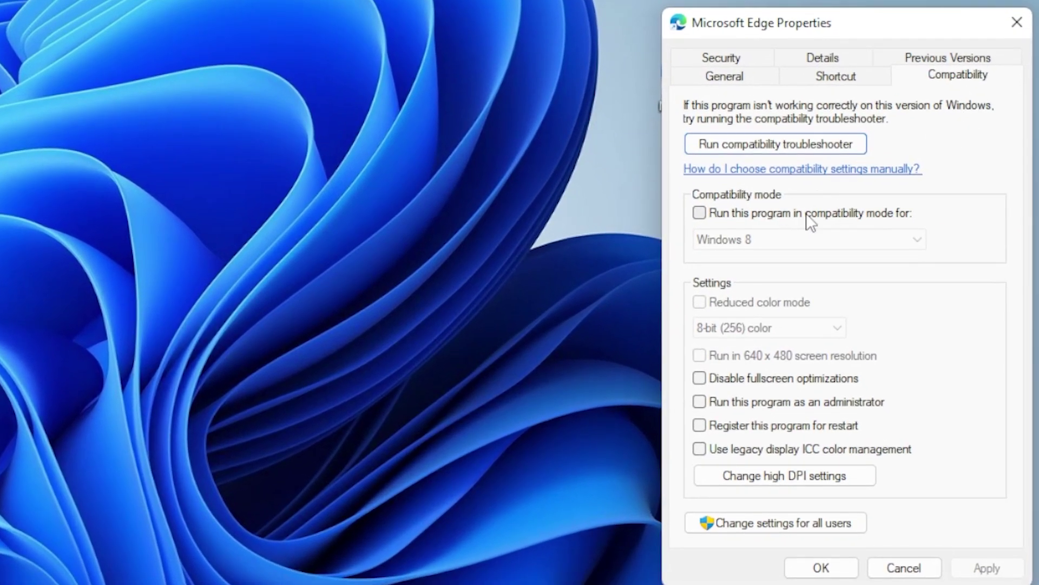
{"action": "left_click", "coordinate": [822, 409]}
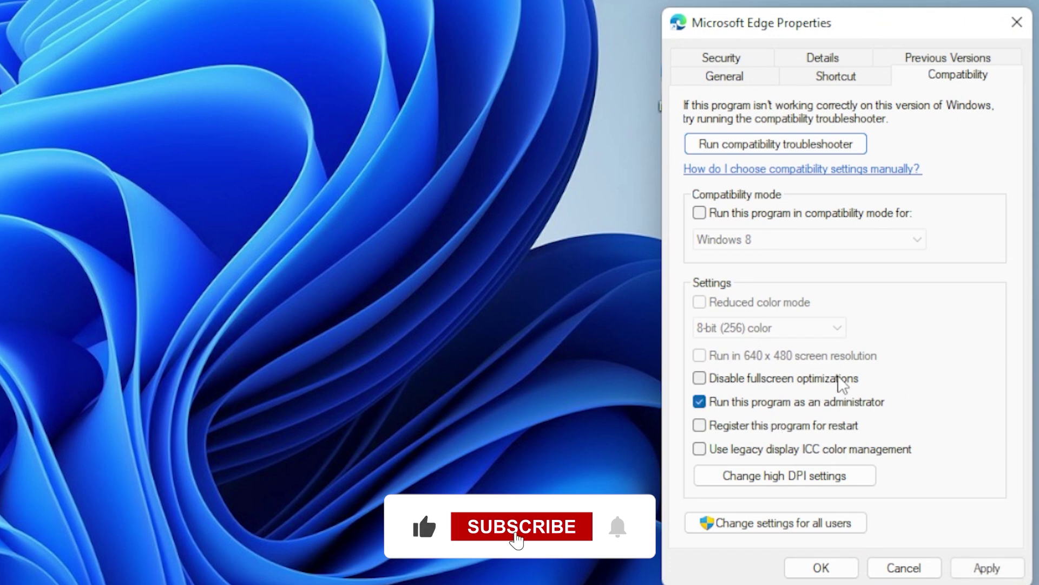
{"action": "left_click", "coordinate": [981, 572]}
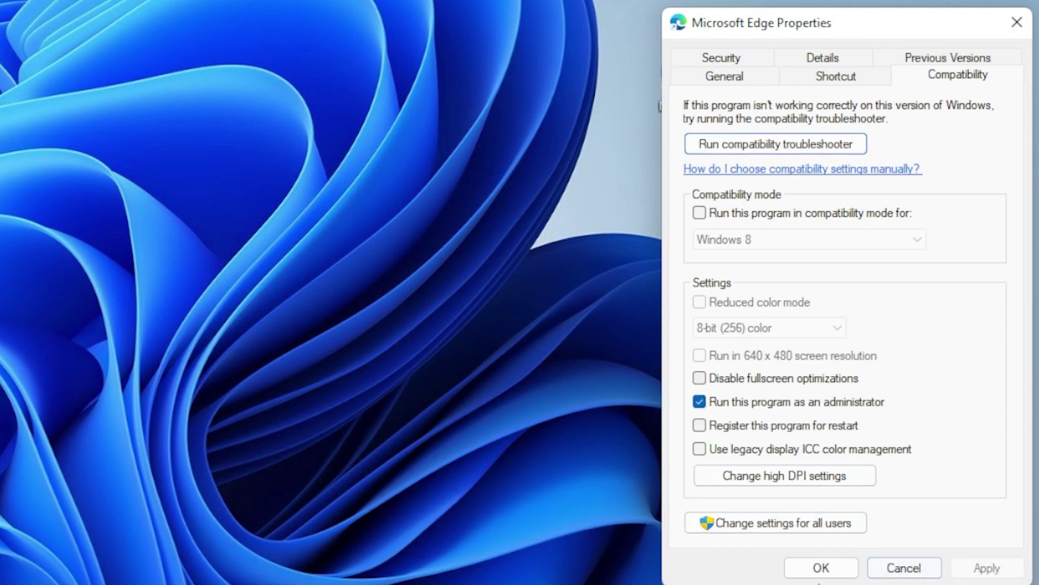
{"action": "left_click", "coordinate": [902, 568]}
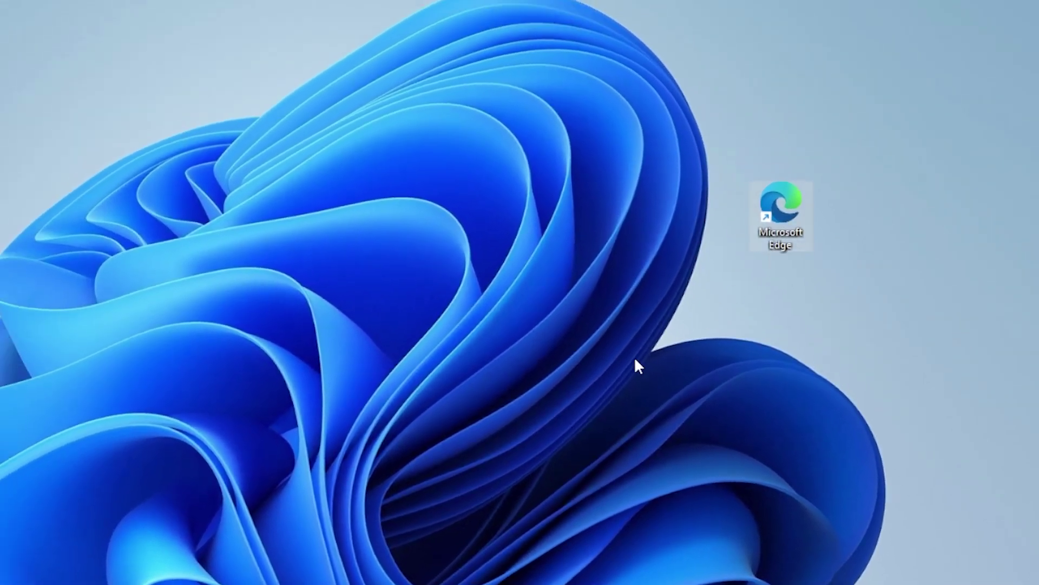
{"action": "right_click", "coordinate": [778, 219]}
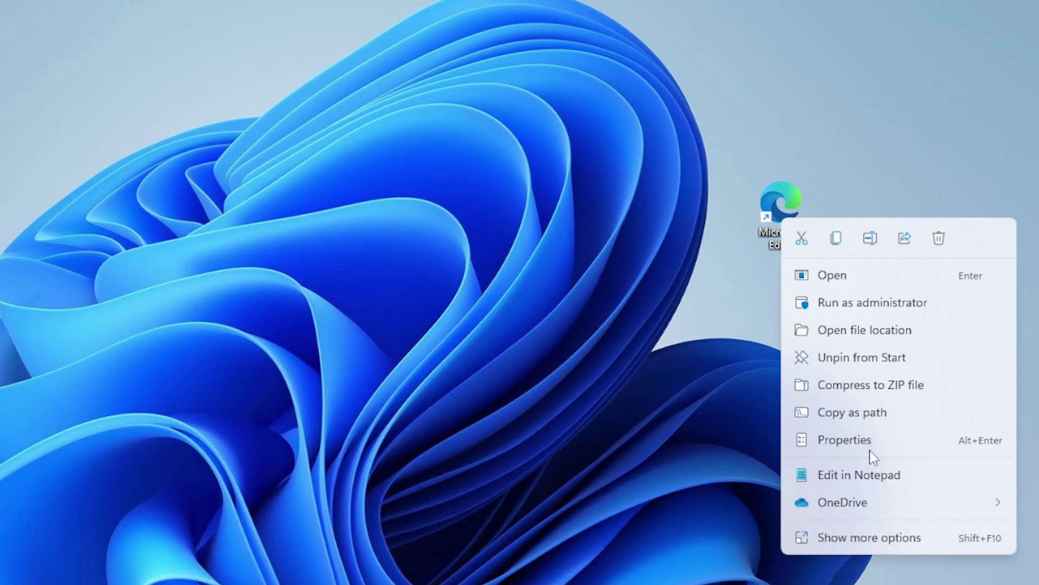
{"action": "left_click", "coordinate": [854, 440]}
{"action": "left_click", "coordinate": [810, 192]}
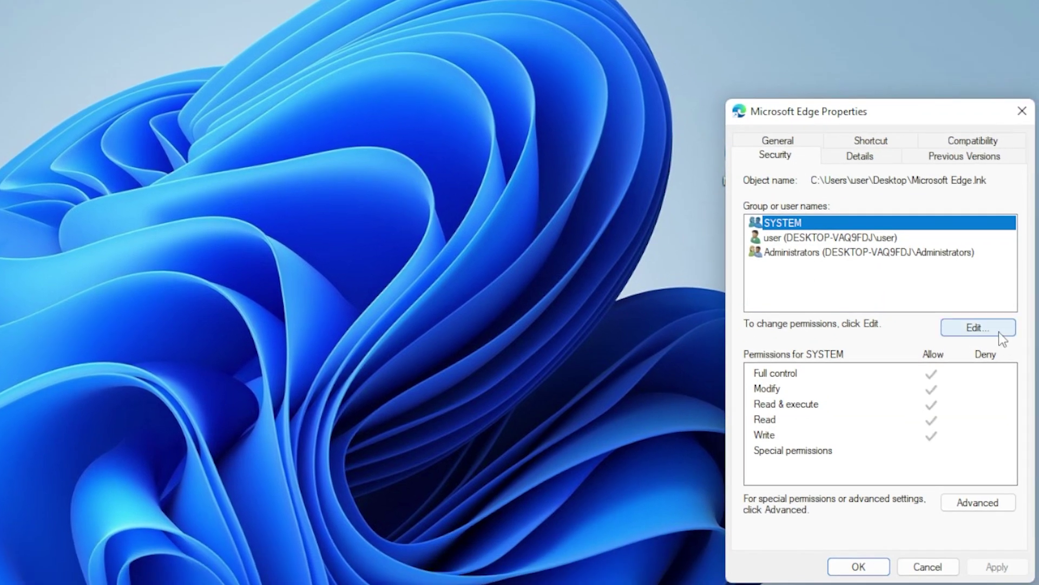
{"action": "left_click", "coordinate": [1000, 332]}
{"action": "left_click", "coordinate": [822, 304]}
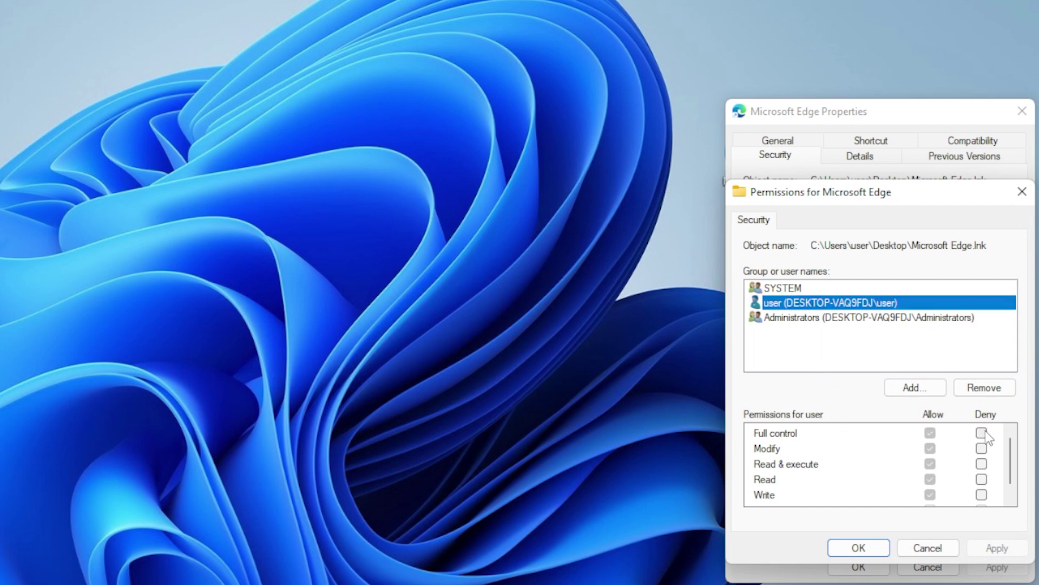
{"action": "left_click", "coordinate": [929, 432]}
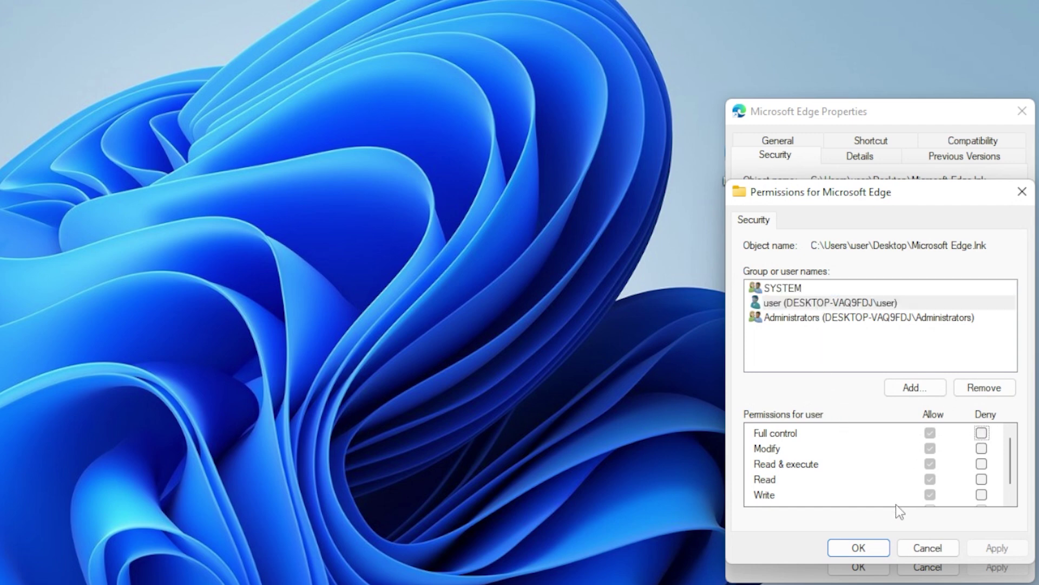
{"action": "left_click", "coordinate": [830, 319]}
{"action": "left_click", "coordinate": [826, 303]}
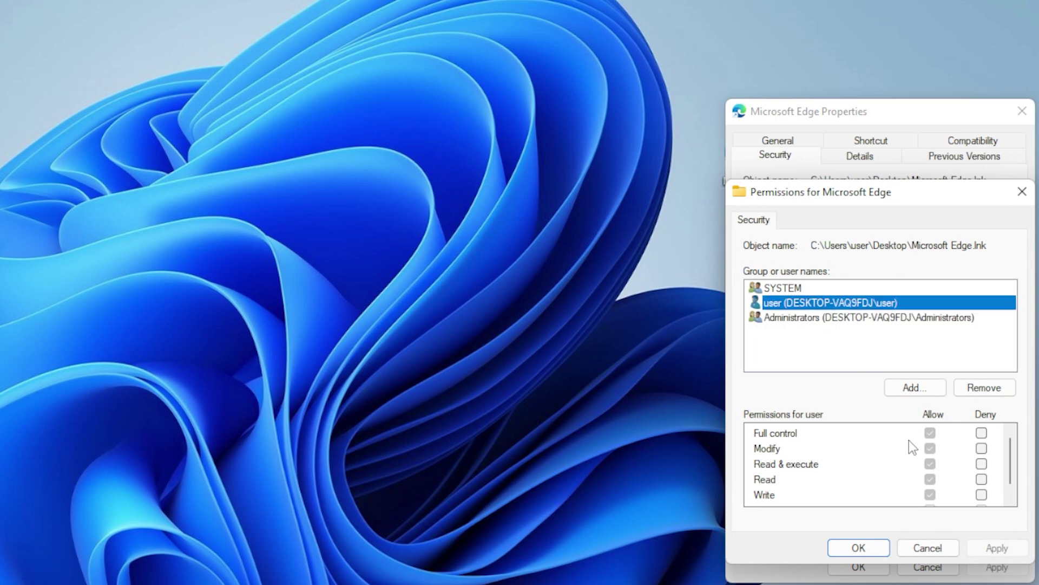
{"action": "left_click", "coordinate": [875, 552]}
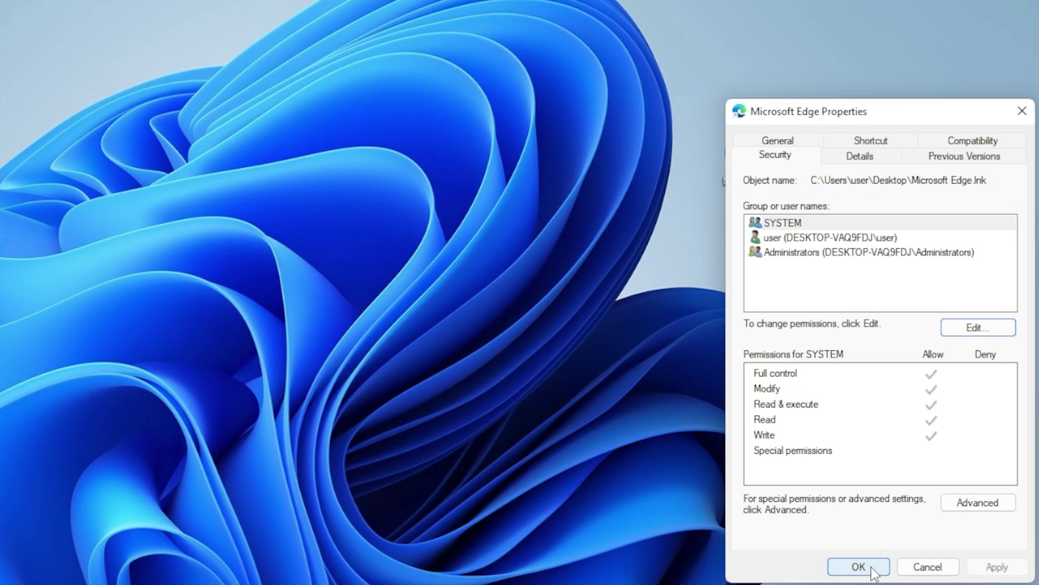
{"action": "left_click", "coordinate": [891, 378]}
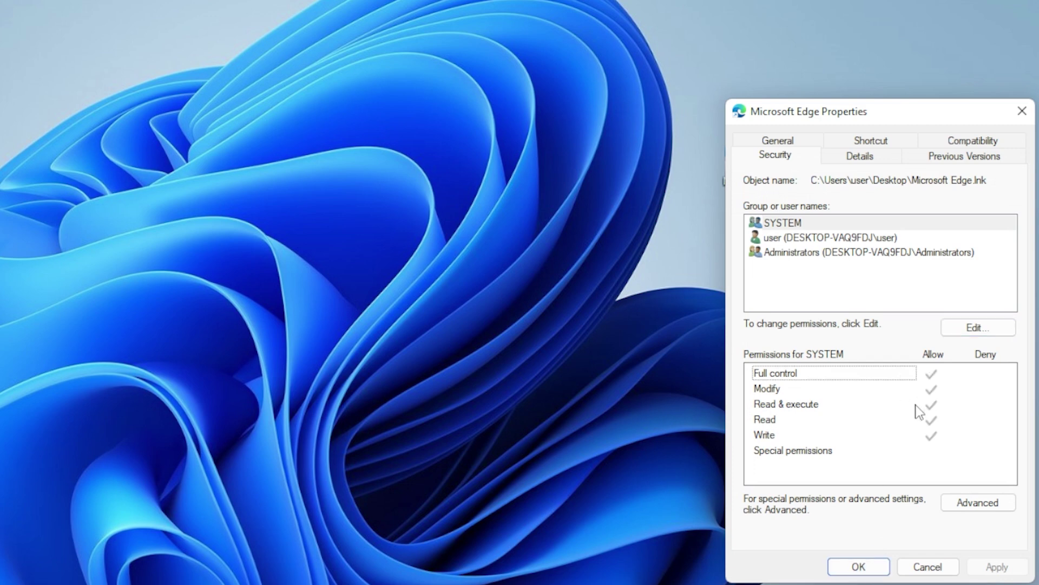
{"action": "left_click", "coordinate": [859, 567]}
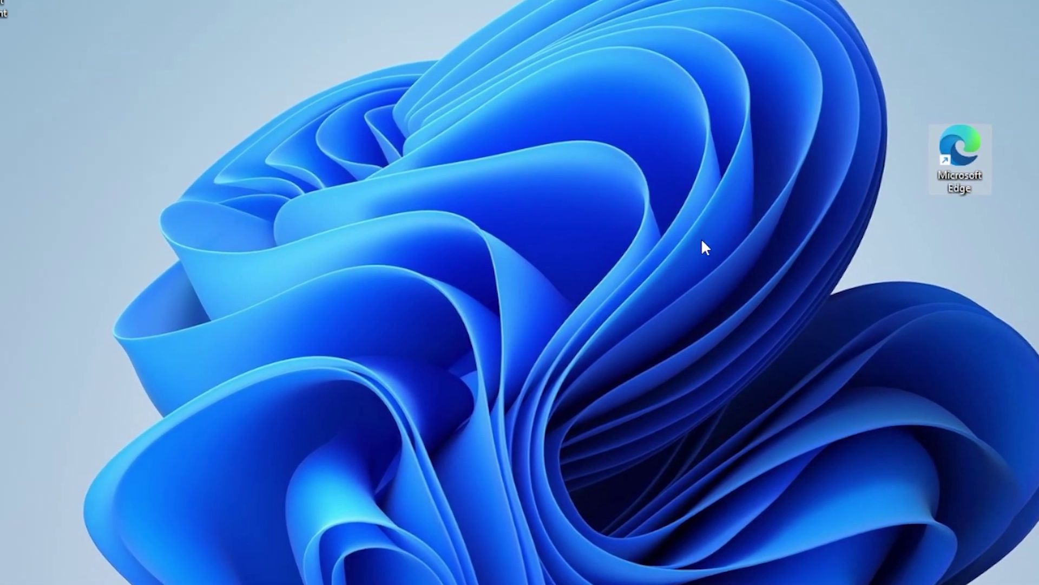
- Refresh the desktop, then drop the User Account Control slider to Never notify and approve the change
{"action": "right_click", "coordinate": [706, 184]}
{"action": "left_click", "coordinate": [755, 257]}
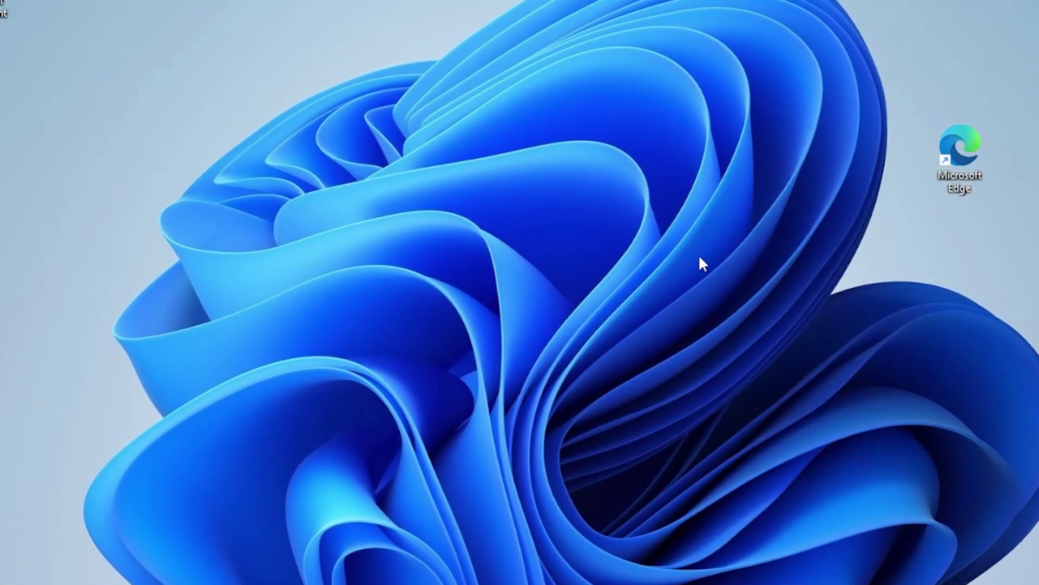
{"action": "key", "text": "super"}
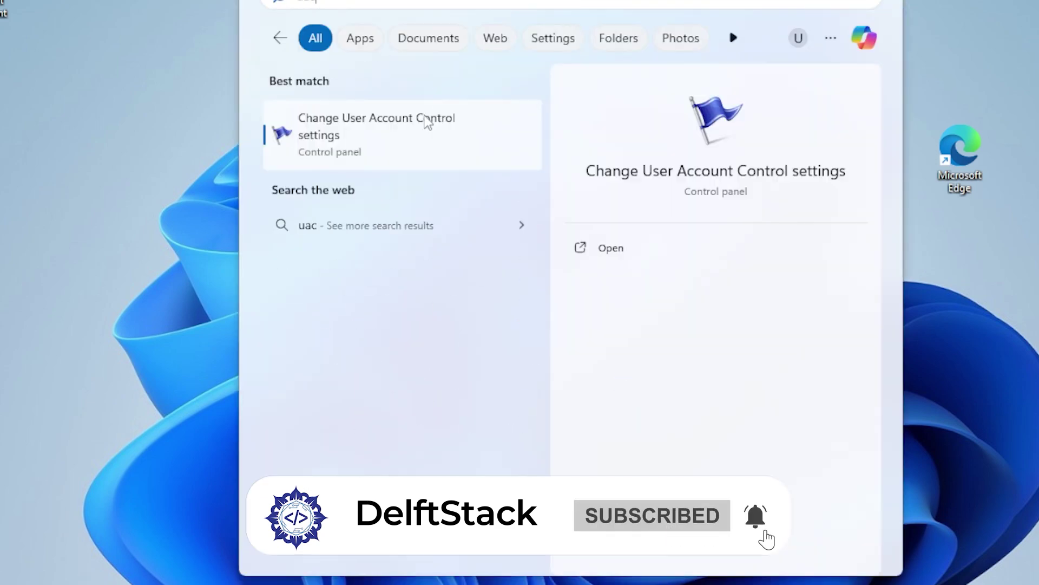
{"action": "left_click", "coordinate": [468, 135]}
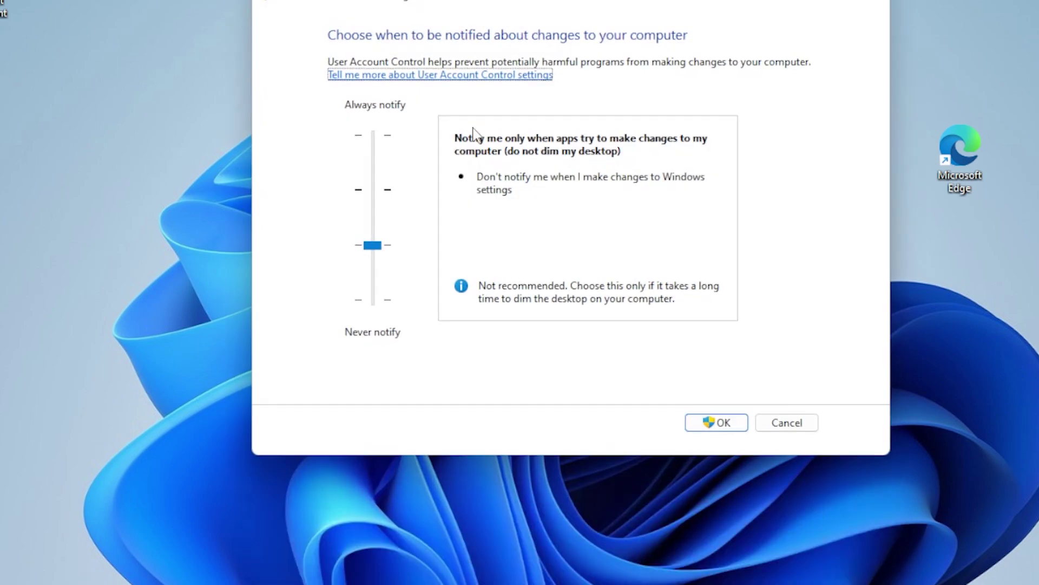
{"action": "left_click", "coordinate": [374, 245]}
{"action": "left_click_drag", "start_coordinate": [375, 245], "coordinate": [373, 300]}
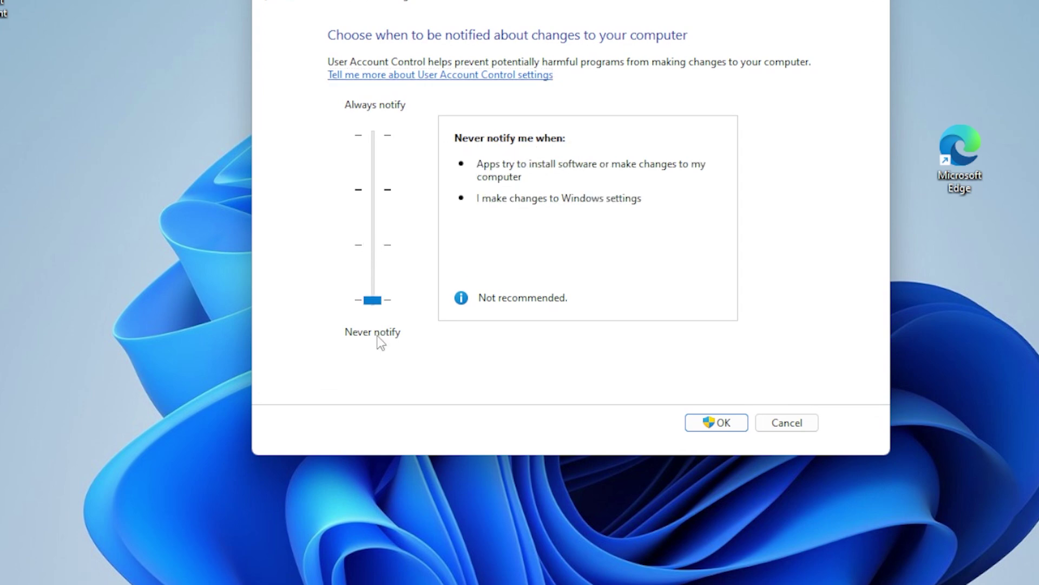
{"action": "left_click", "coordinate": [693, 423]}
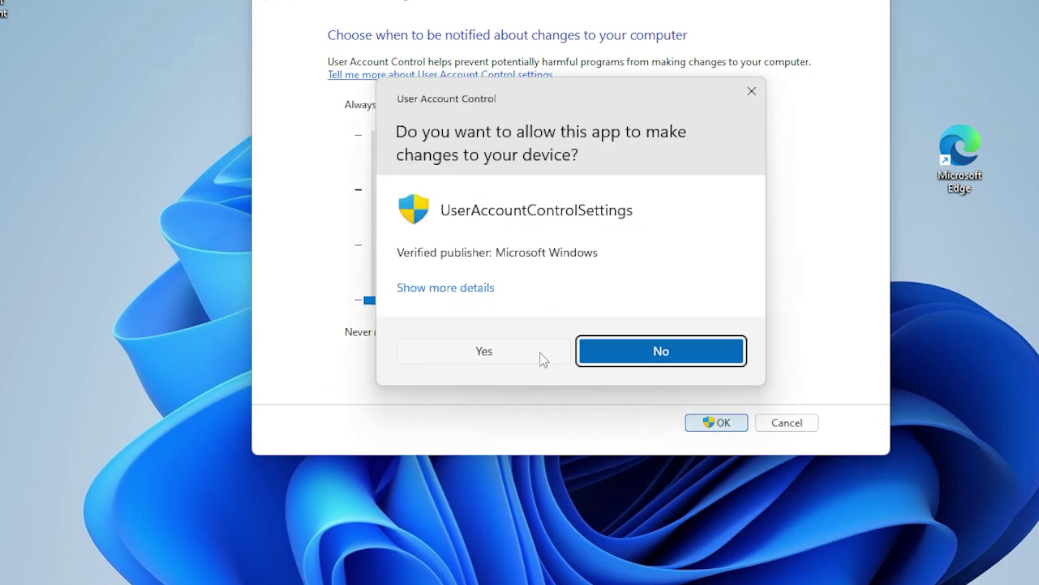
{"action": "left_click", "coordinate": [540, 353]}
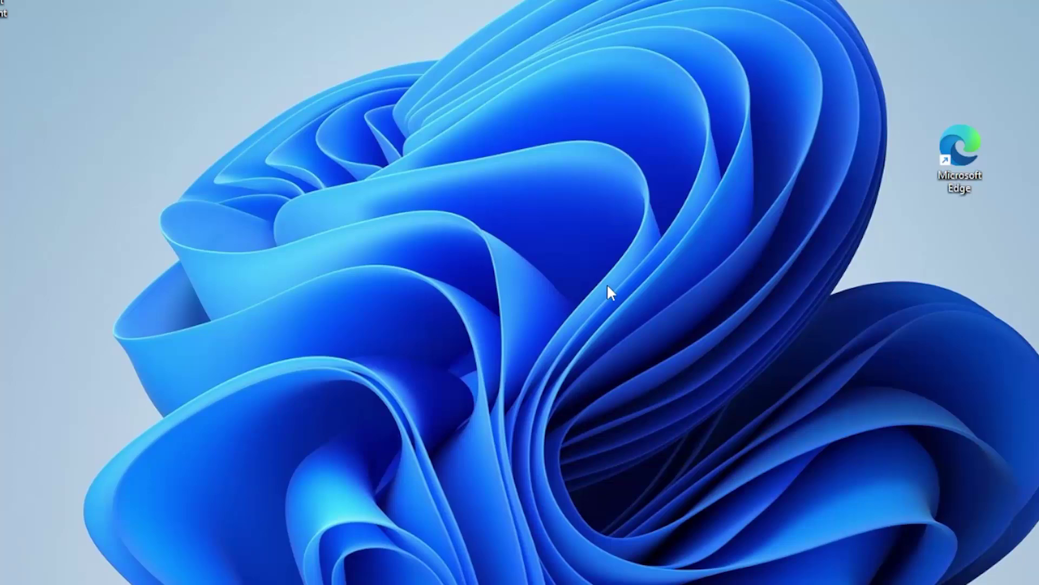
- Reopen User Account Control settings via 'uac' and move the slider one notch above Never notify
{"action": "key", "text": "super"}
{"action": "type", "text": "uac"}
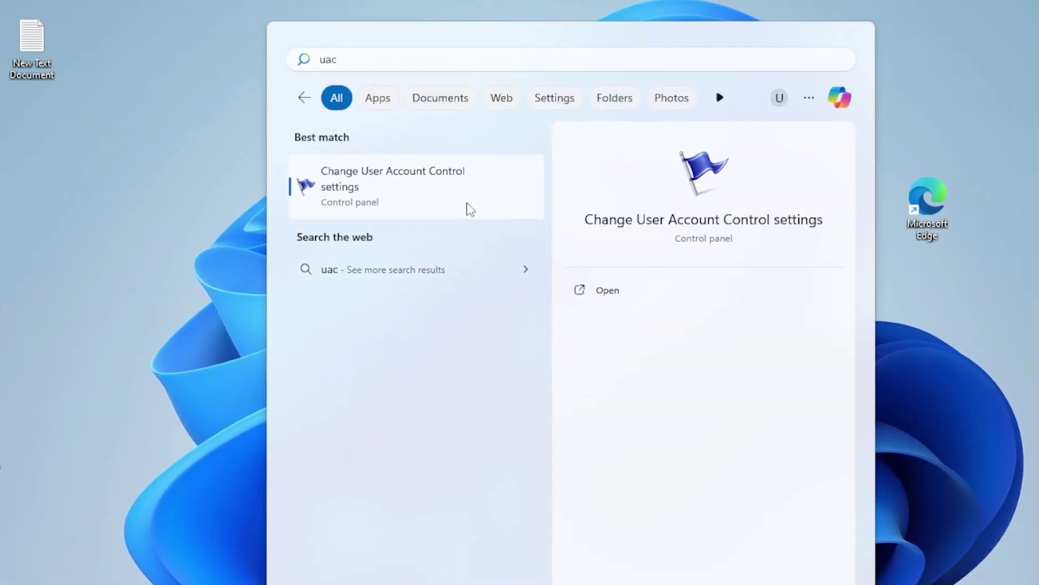
{"action": "left_click", "coordinate": [470, 209]}
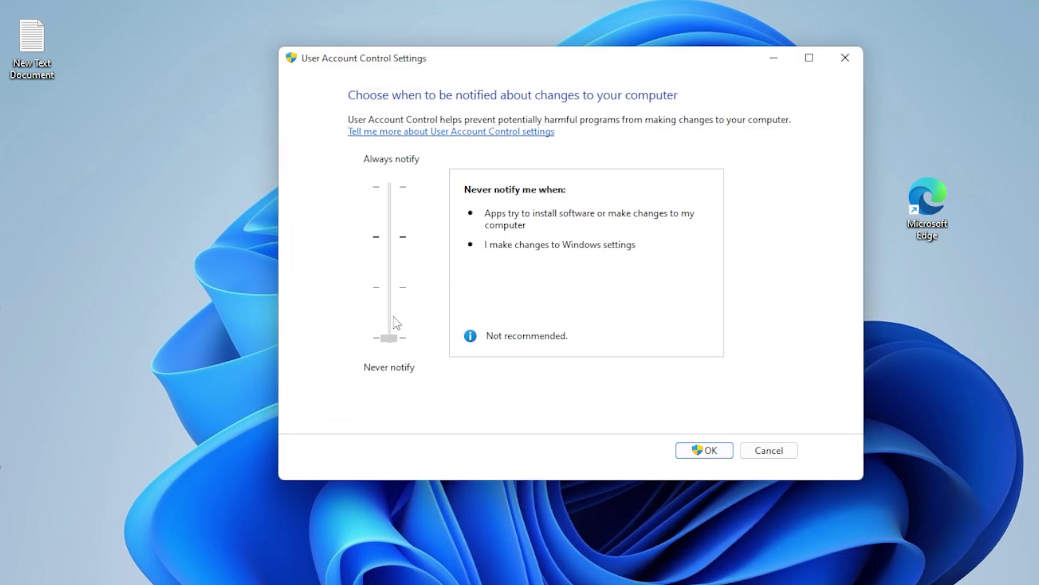
{"action": "left_click_drag", "start_coordinate": [401, 338], "coordinate": [399, 309]}
{"action": "left_click", "coordinate": [707, 451]}
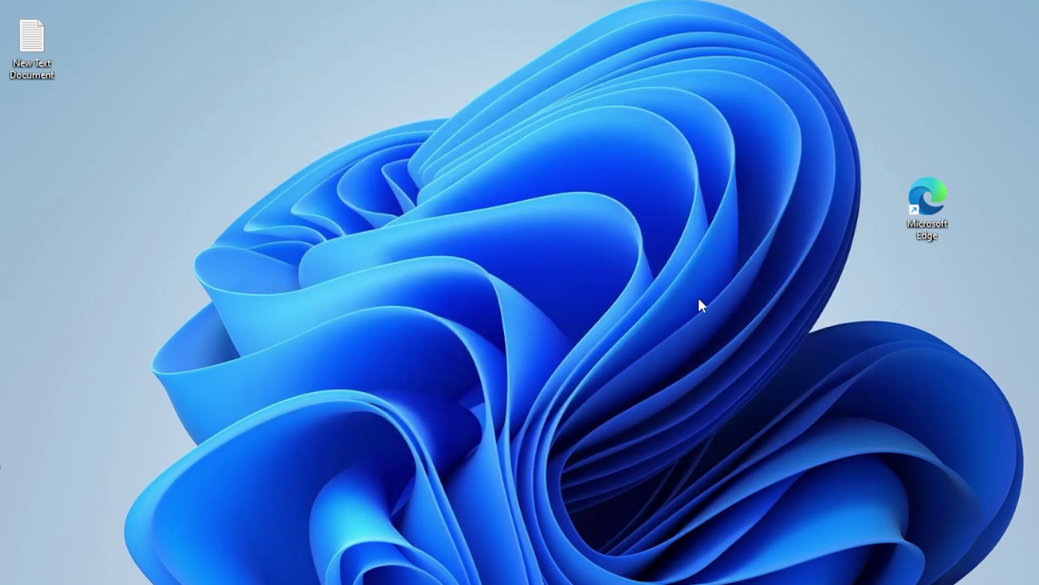
- In the Edge shortcut's Security > Advanced settings, choose Change Owner and select the object name
{"action": "right_click", "coordinate": [926, 210]}
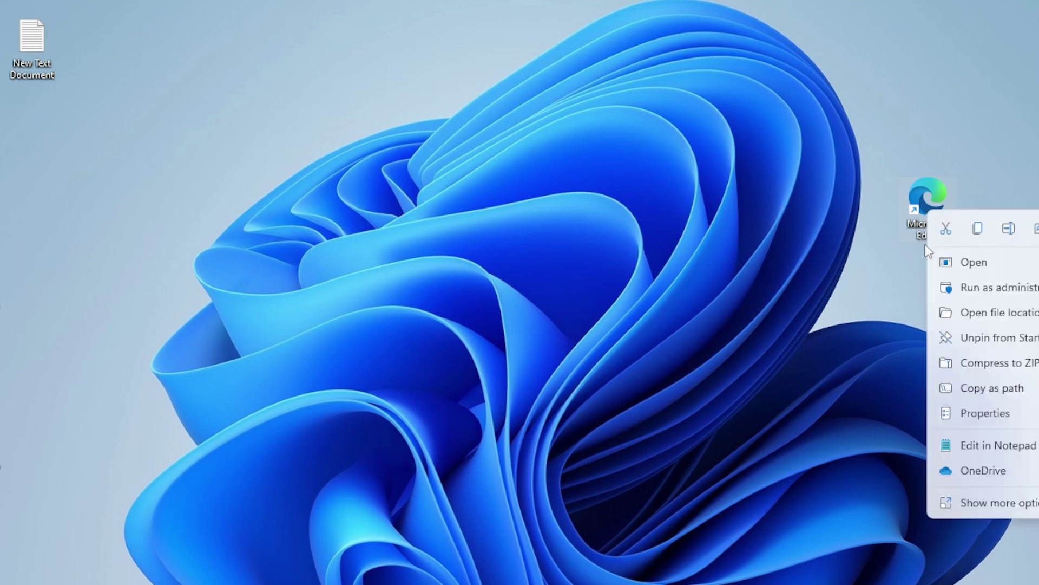
{"action": "left_click", "coordinate": [983, 417]}
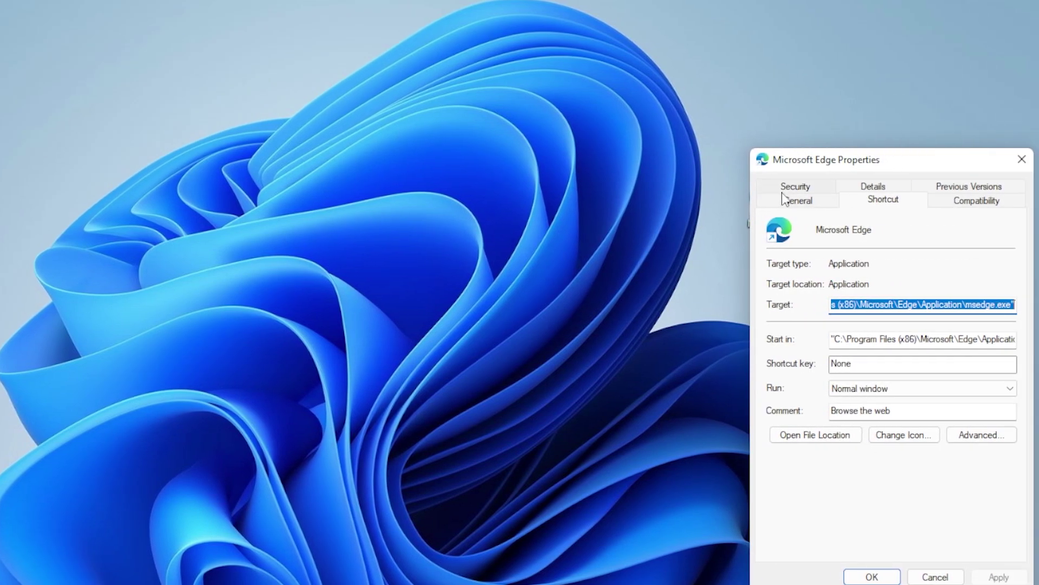
{"action": "left_click", "coordinate": [783, 193]}
{"action": "left_click", "coordinate": [969, 518]}
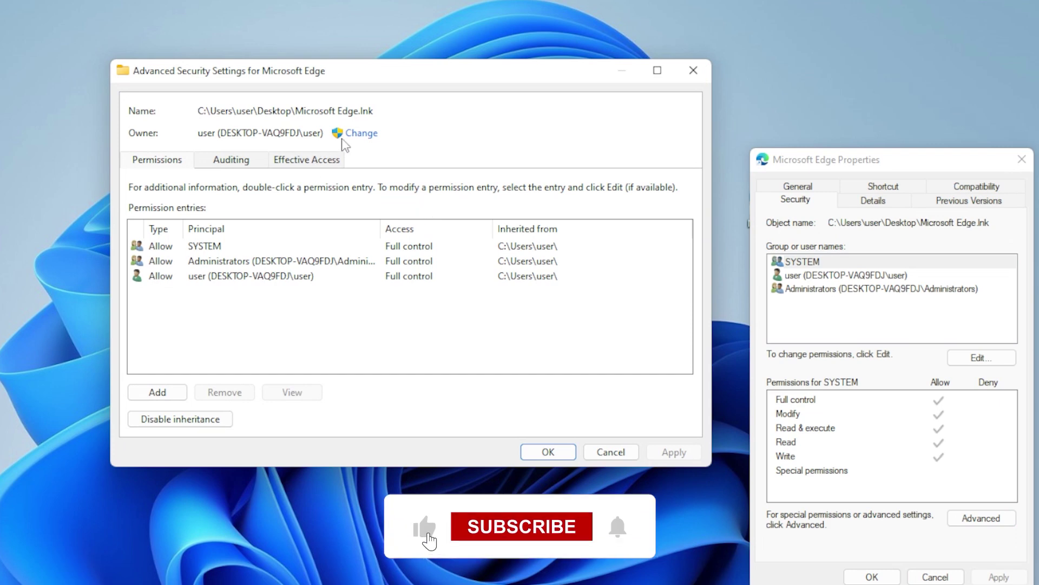
{"action": "left_click", "coordinate": [360, 133]}
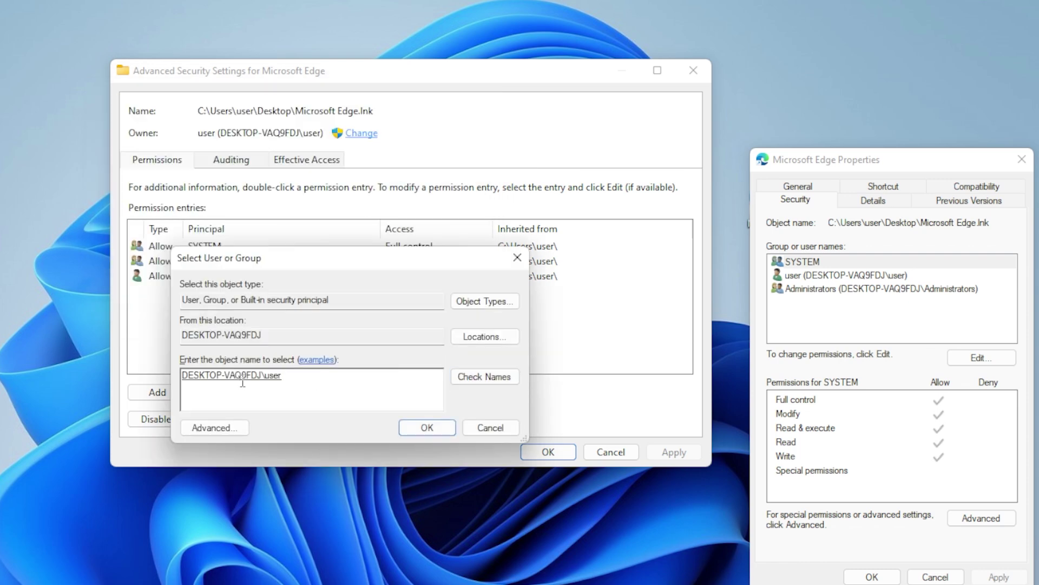
{"action": "left_click", "coordinate": [290, 378]}
{"action": "double_click", "coordinate": [265, 375]}
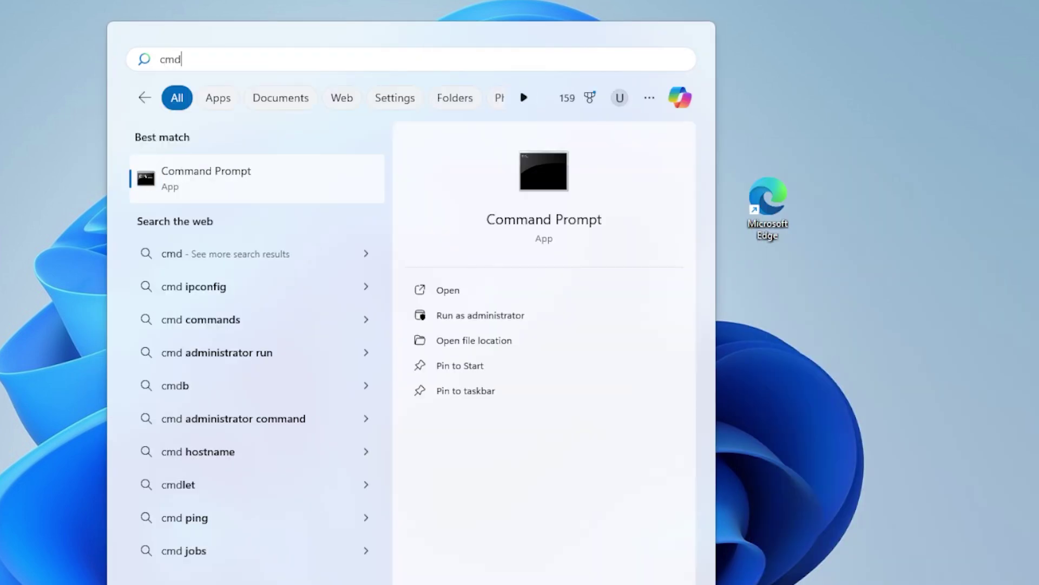
- Run Command Prompt as administrator, approve the prompt, and begin typing 'net us'
{"action": "right_click", "coordinate": [271, 188]}
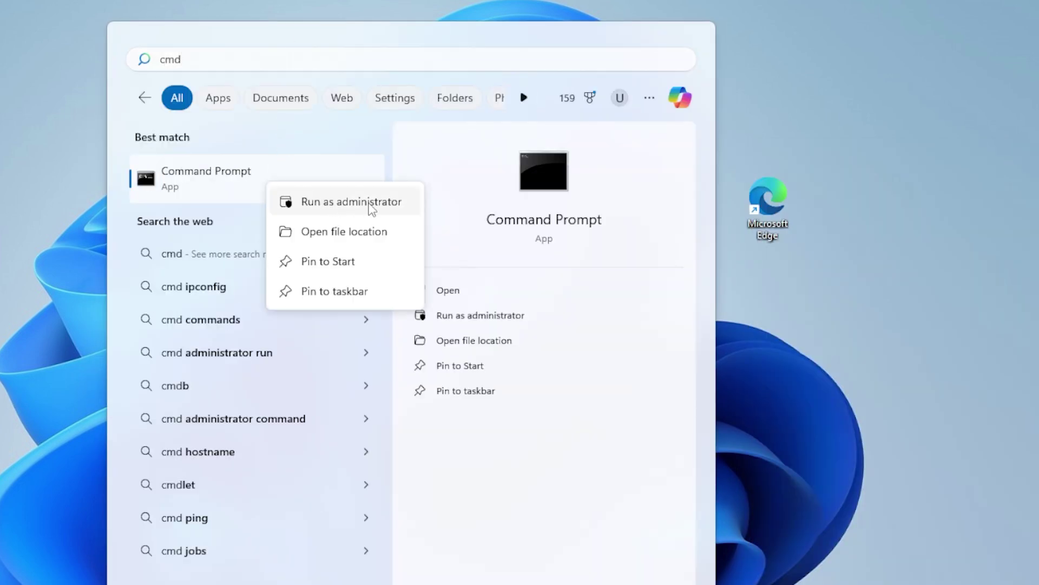
{"action": "left_click", "coordinate": [372, 208]}
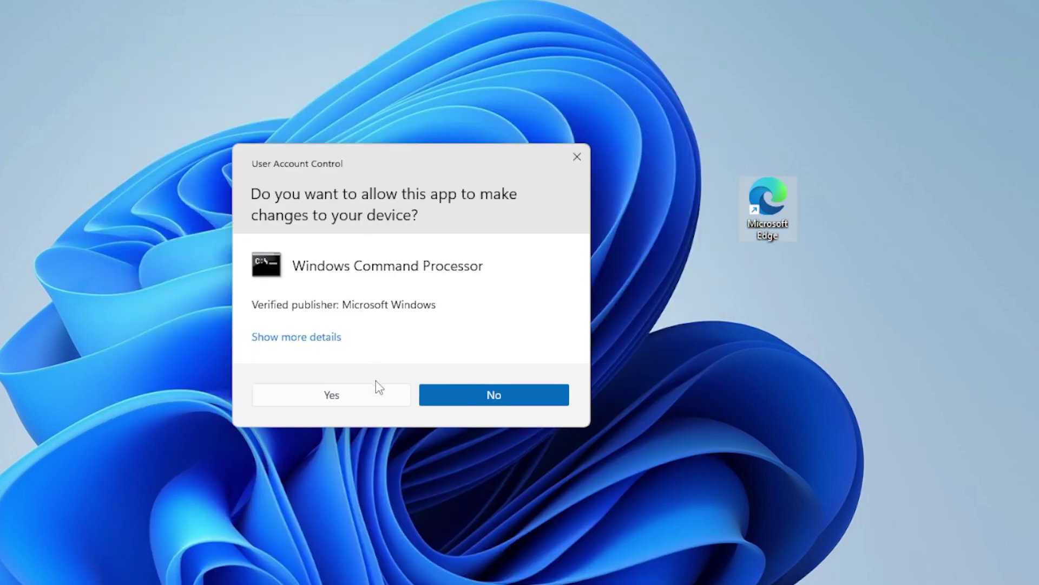
{"action": "left_click", "coordinate": [377, 401]}
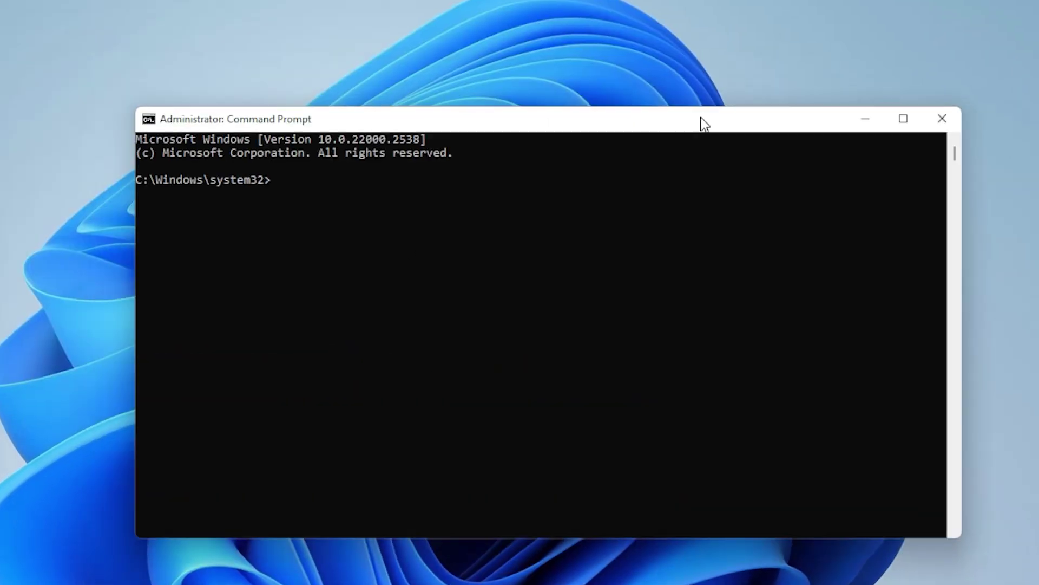
{"action": "type", "text": "net user administrator /activate:yes"}
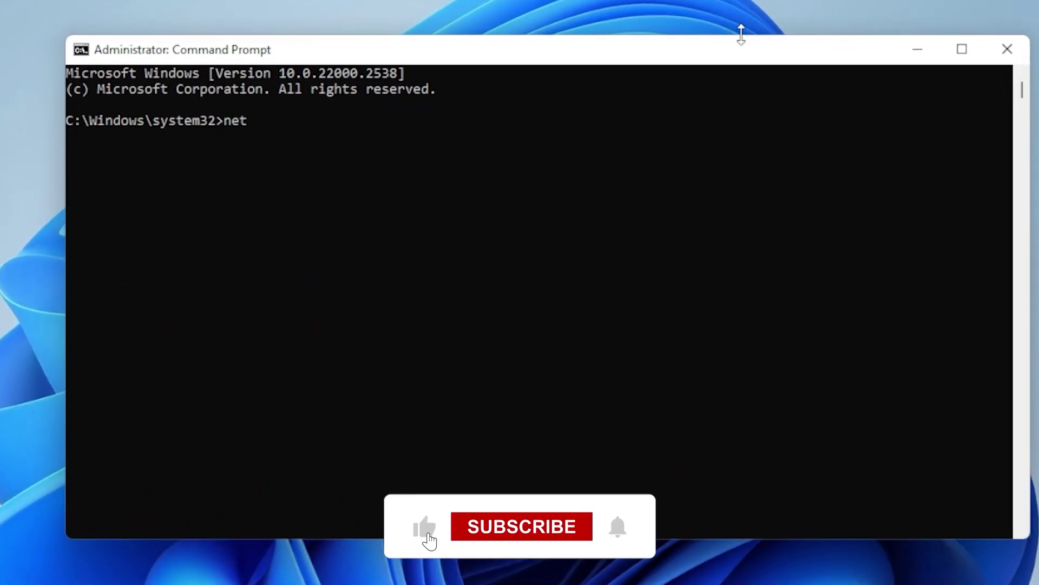
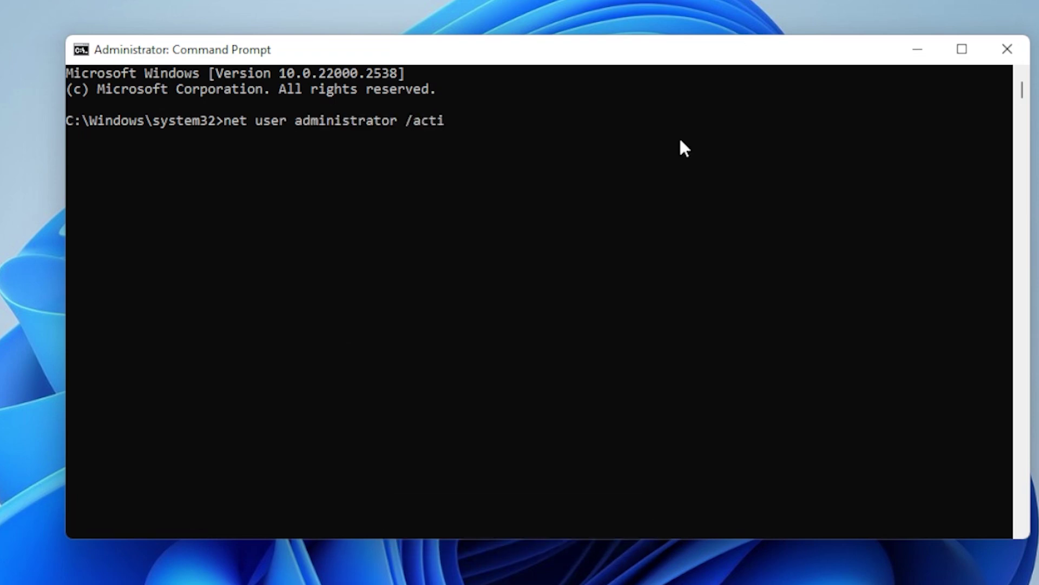
- Enable the built-in Administrator account with net user administrator /active:yes after /activate:yes is rejected
{"action": "type", "text": "ate:yes"}
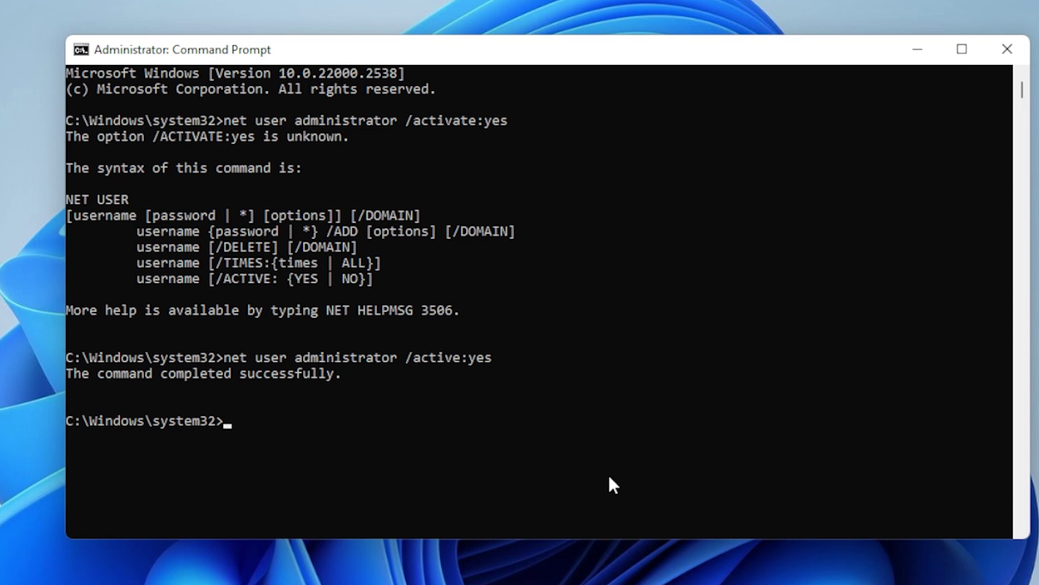
- Deactivate the built-in administrator account with 'net user administrator /active:no'
{"action": "type", "text": "net user administrator /active:no"}
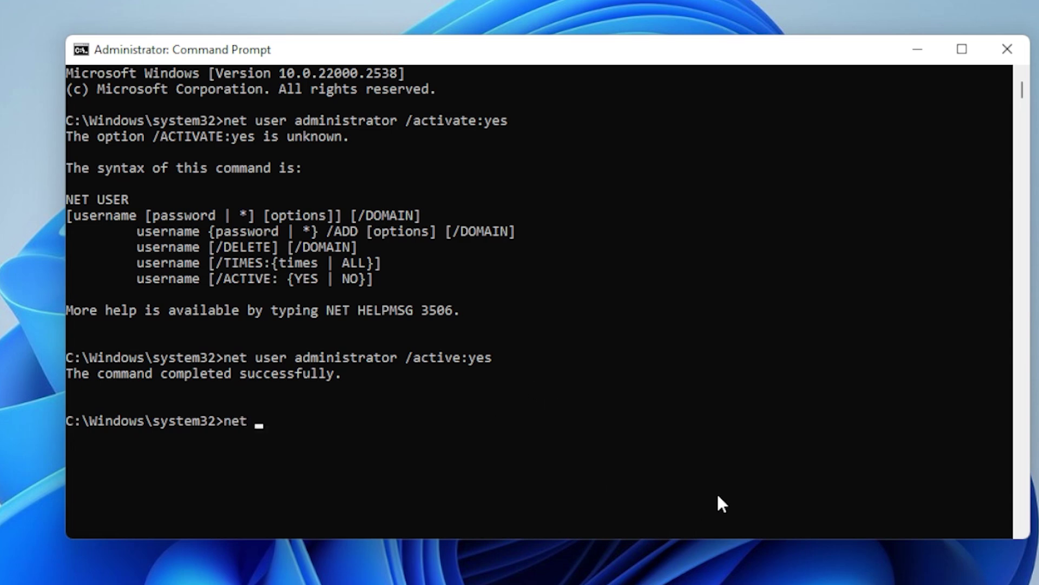
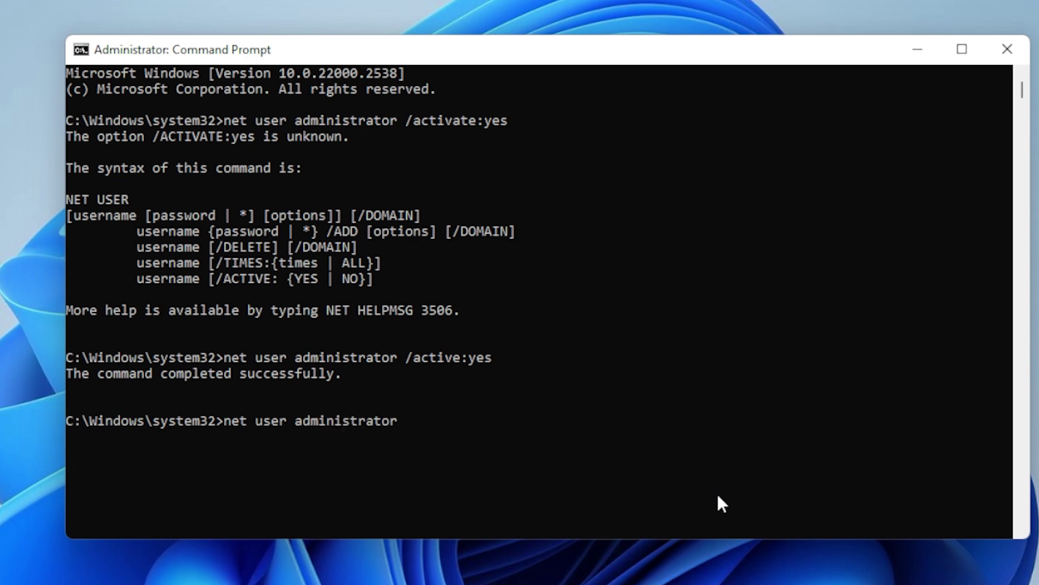
- Enable the built-in Administrator account with net user administrator /active:yes after /activate:yes is rejected
- Deactivate the built-in administrator account with 'net user administrator /active:no'
{"action": "type", "text": "ator /active"}
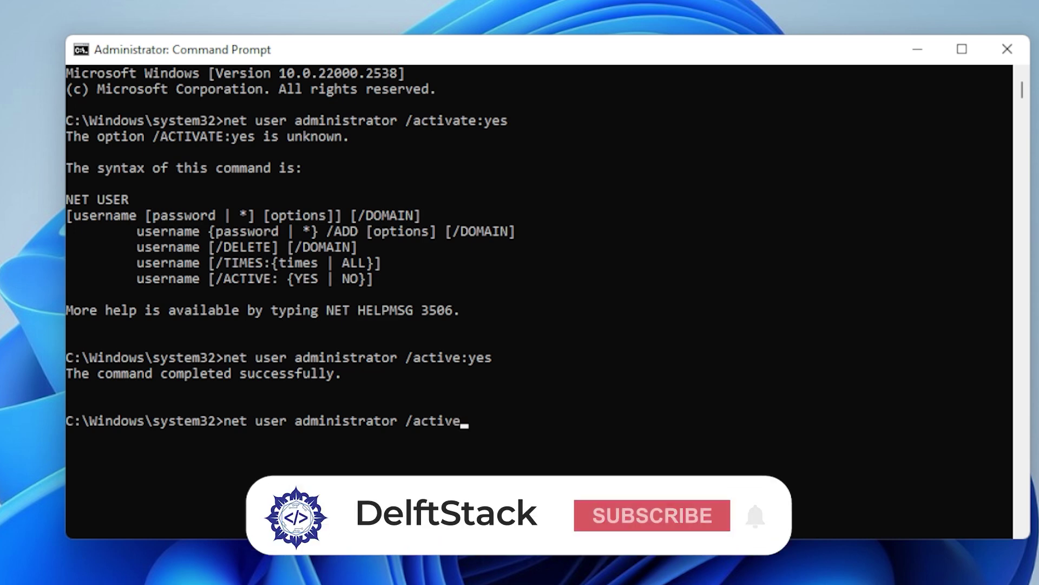
{"action": "type", "text": ":no"}
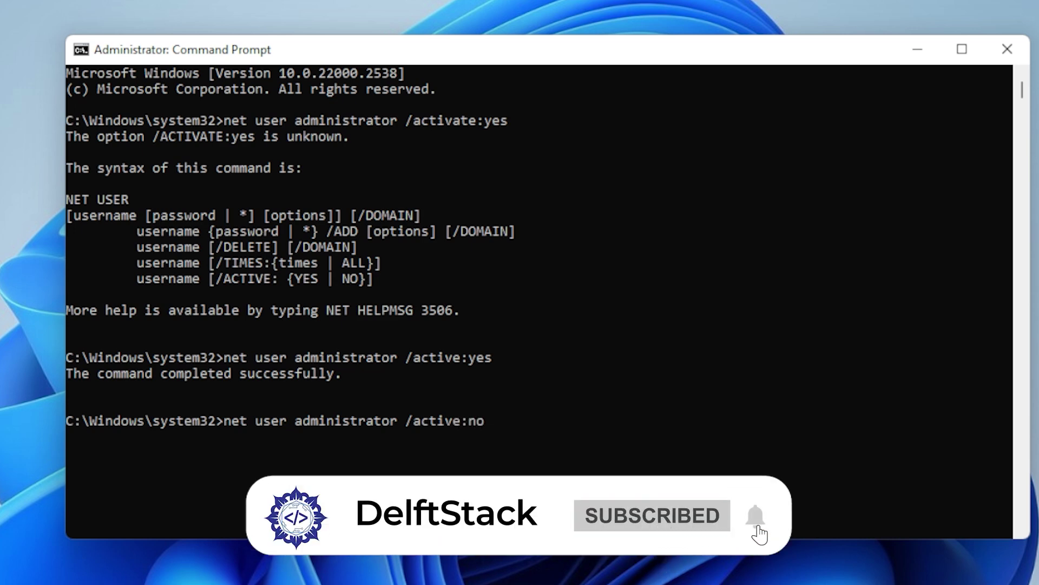
{"action": "key", "text": "Return"}
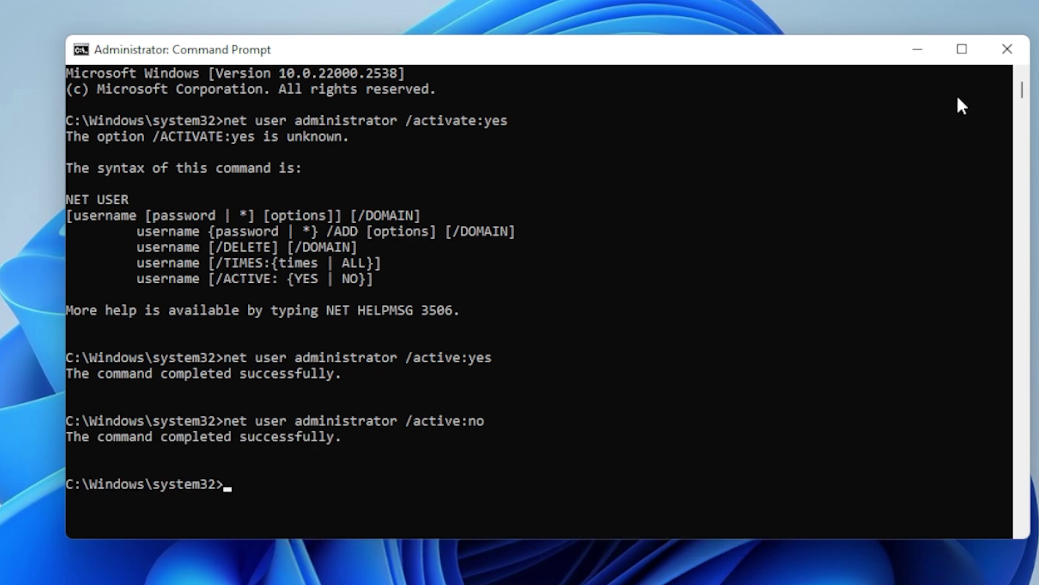
- Close Command Prompt and launch the Local Group Policy Editor with gpedit.msc
{"action": "left_click", "coordinate": [1007, 49]}
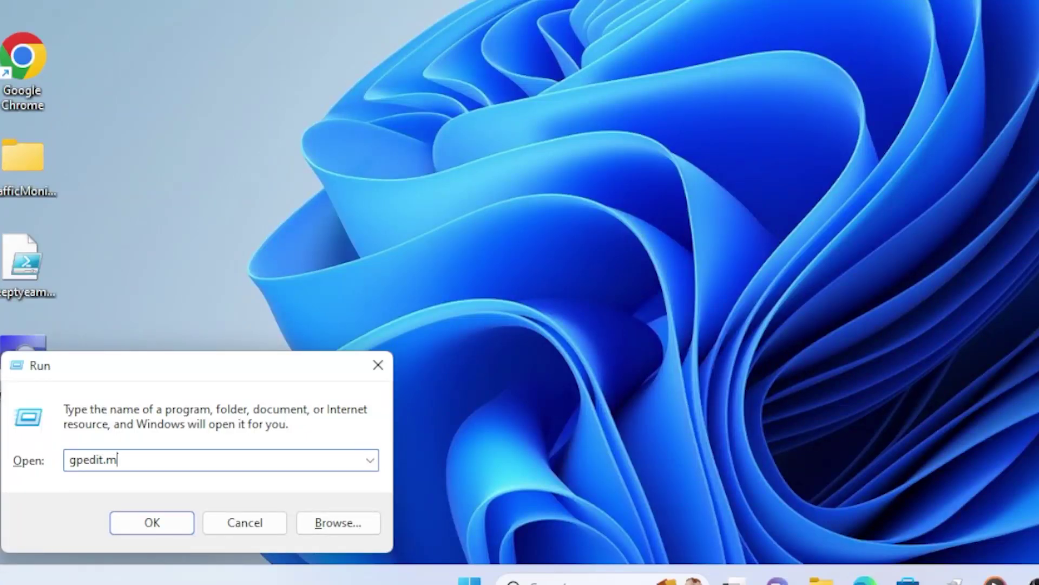
{"action": "type", "text": "sc"}
{"action": "key", "text": "Return"}
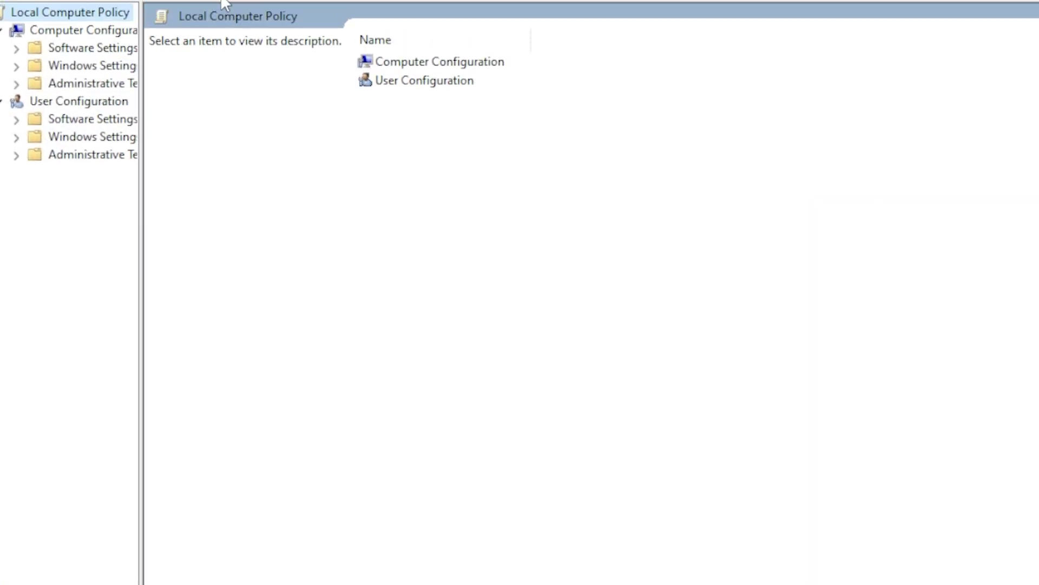
- Navigate Computer Configuration > Windows Settings > Security Settings > Local Policies to Security Options
{"action": "left_click", "coordinate": [84, 29]}
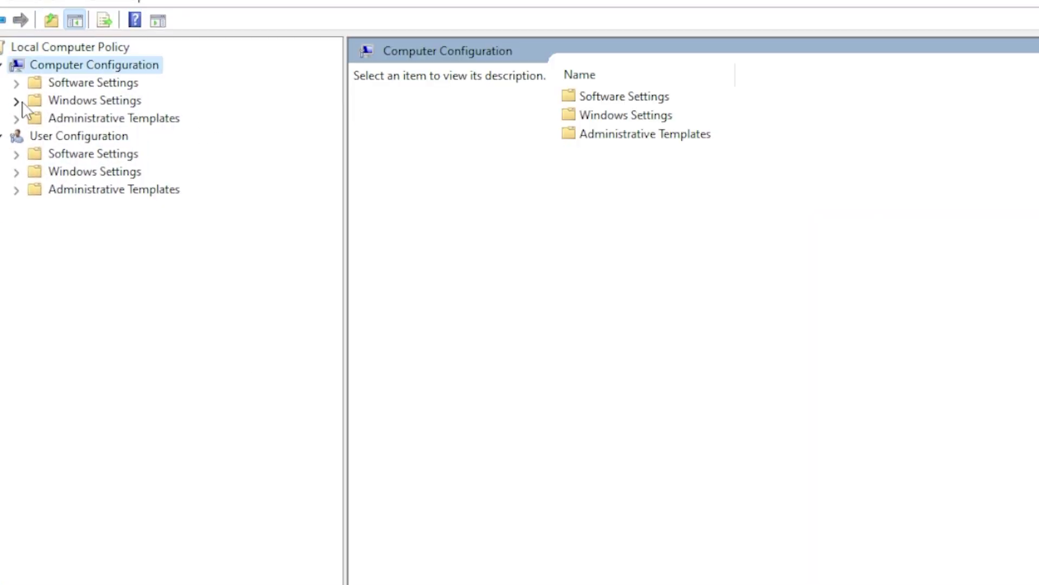
{"action": "left_click", "coordinate": [82, 101]}
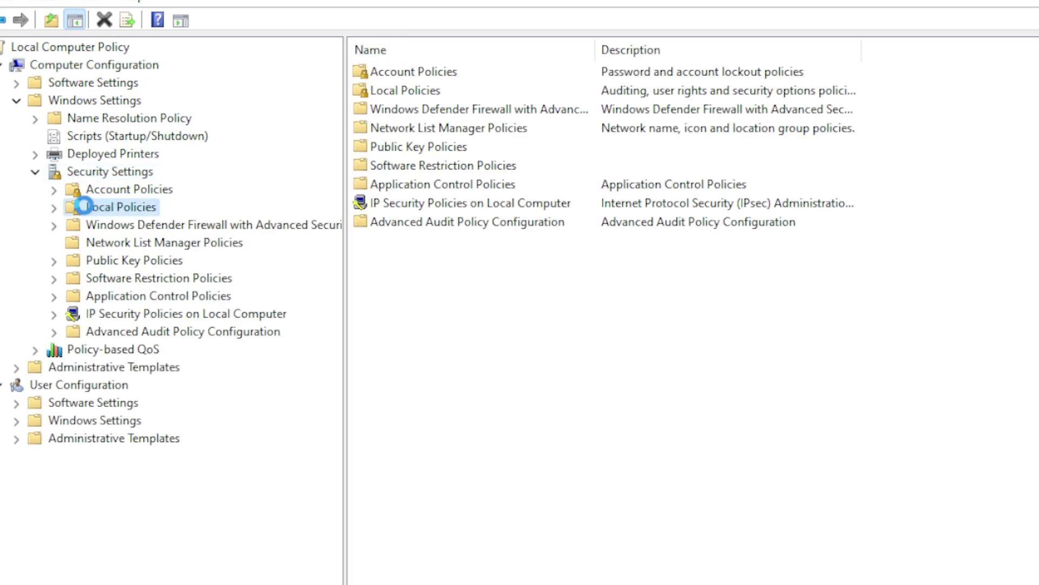
{"action": "left_click", "coordinate": [55, 207]}
{"action": "left_click", "coordinate": [82, 260]}
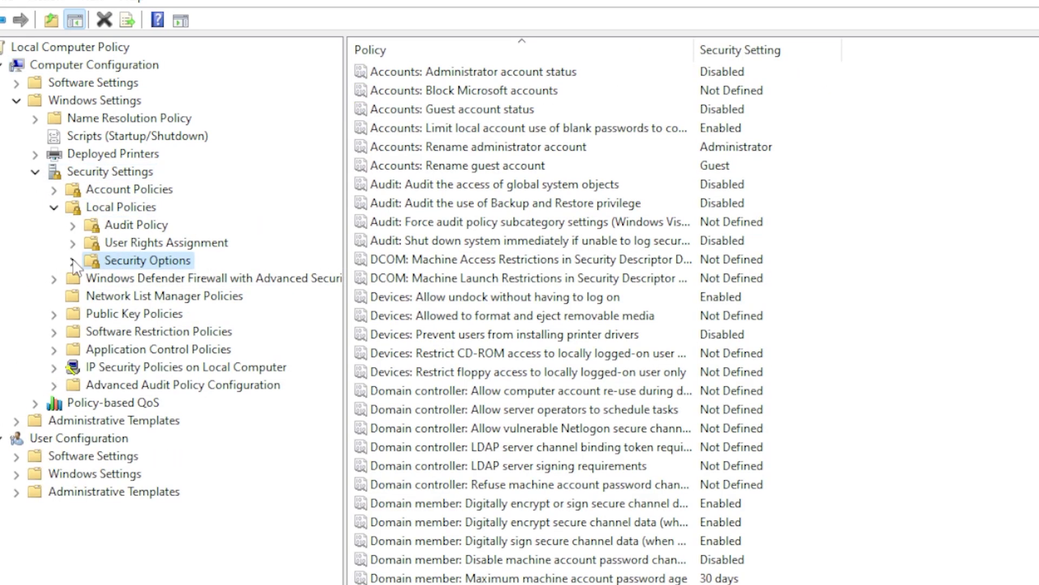
- Confirm 'User Account Control: Run all administrators in Admin Approval Mode' remains Enabled
{"action": "scroll", "coordinate": [623, 460], "scroll_direction": "down", "scroll_amount": 20}
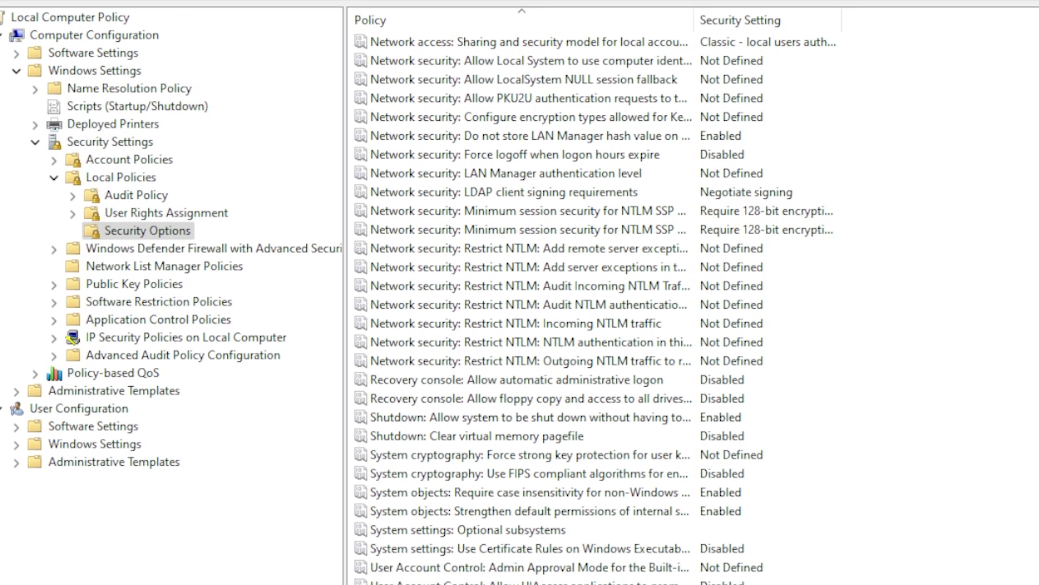
{"action": "left_click", "coordinate": [681, 584]}
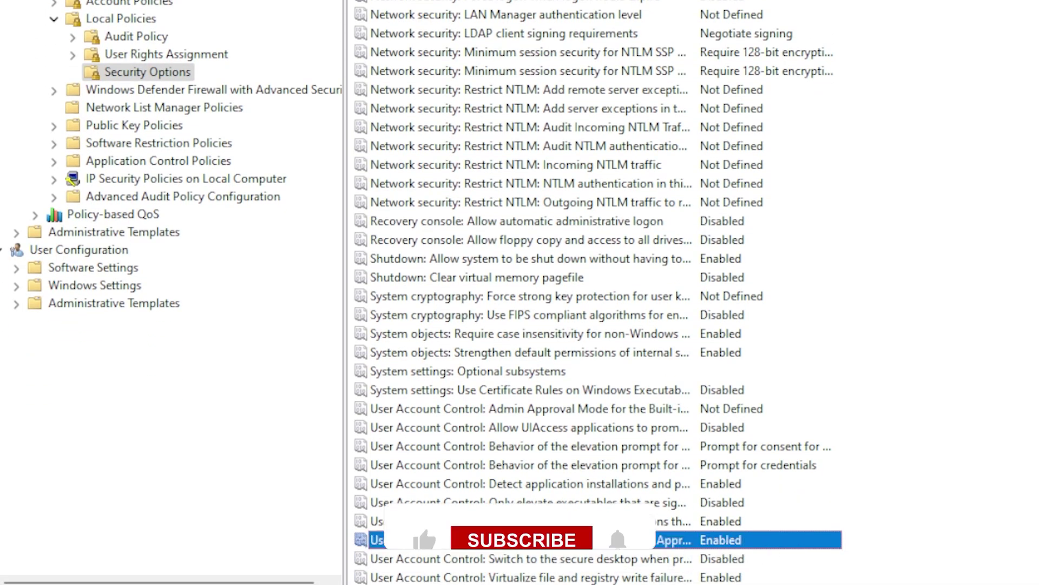
{"action": "double_click", "coordinate": [698, 540]}
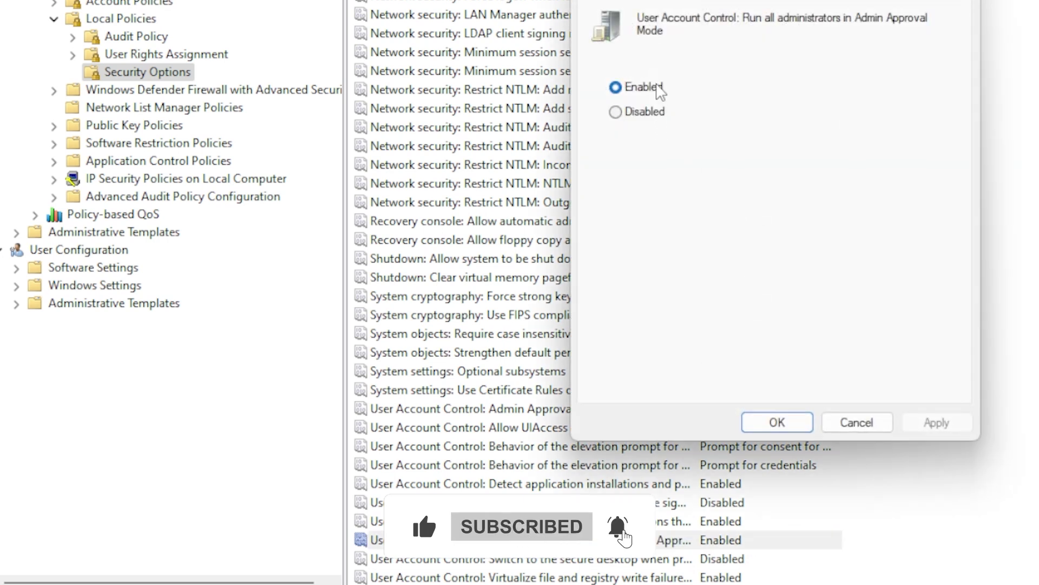
{"action": "left_click", "coordinate": [776, 422]}
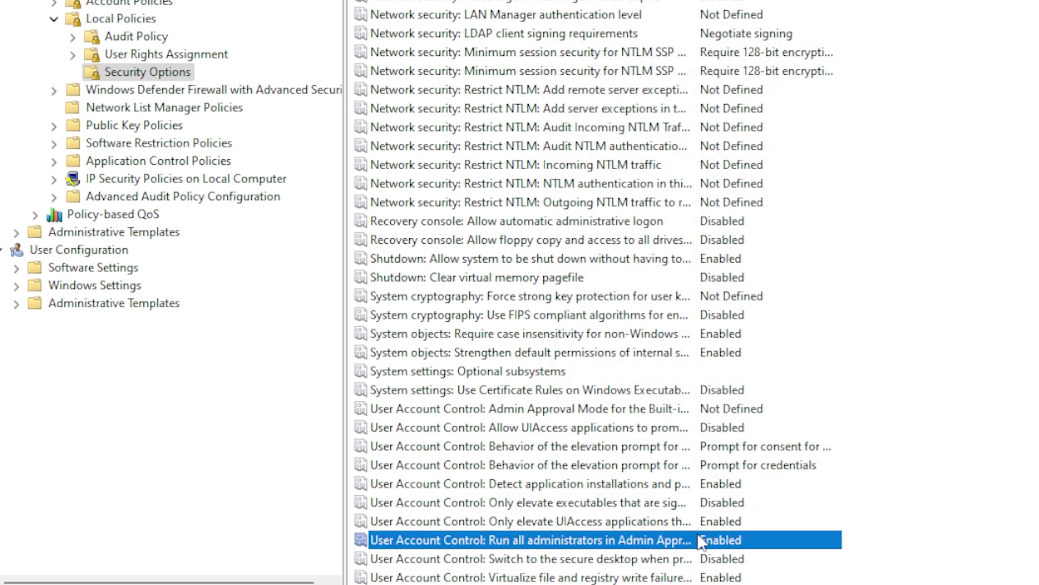